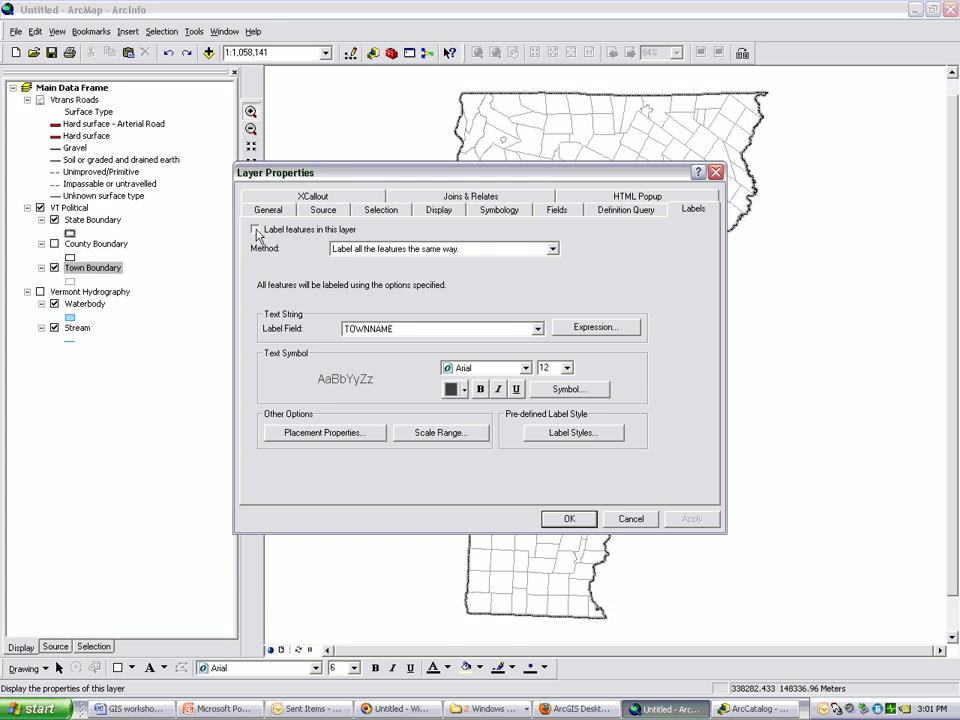
# Step: Turn on labels for the Town Boundary layer, labelling all features the same way with the TOWNNAMEMC field
pyautogui.click(256, 230)
pyautogui.click(553, 250)
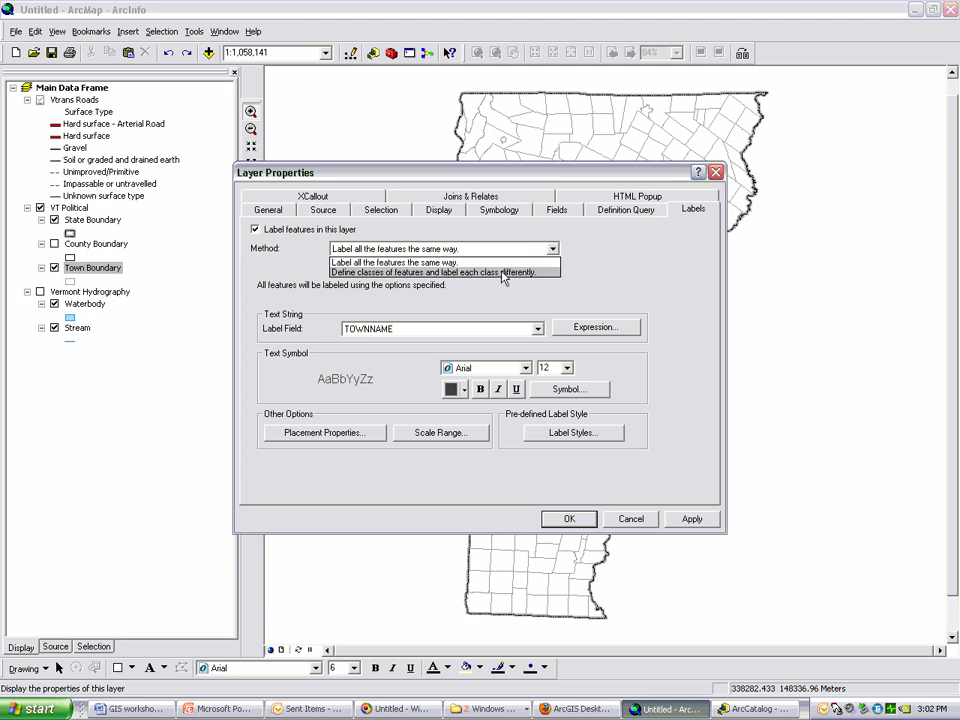
pyautogui.click(419, 264)
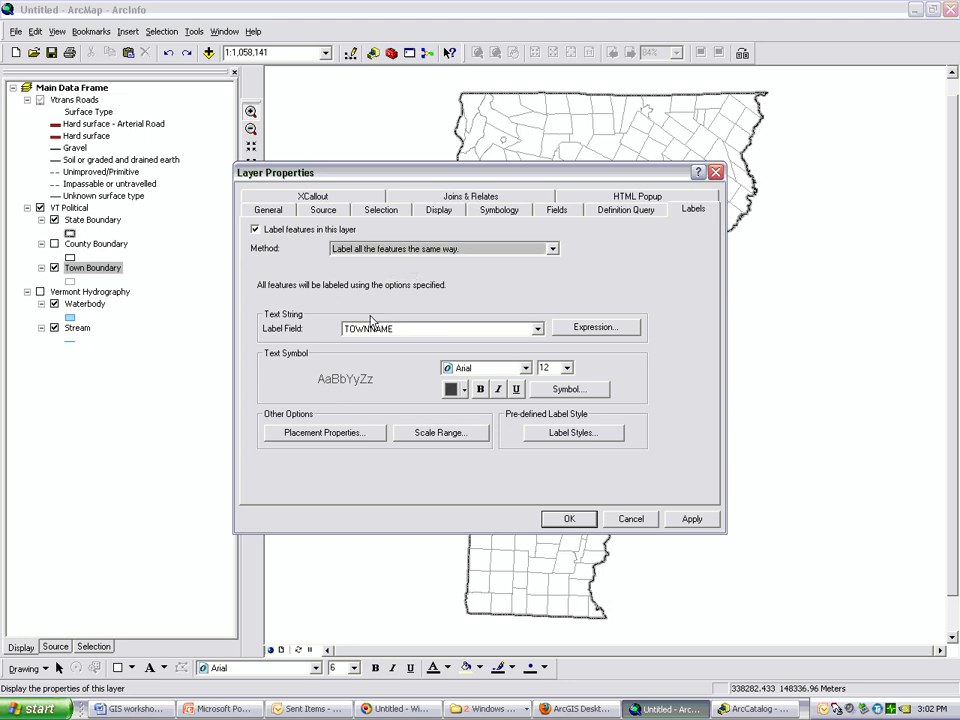
pyautogui.click(537, 329)
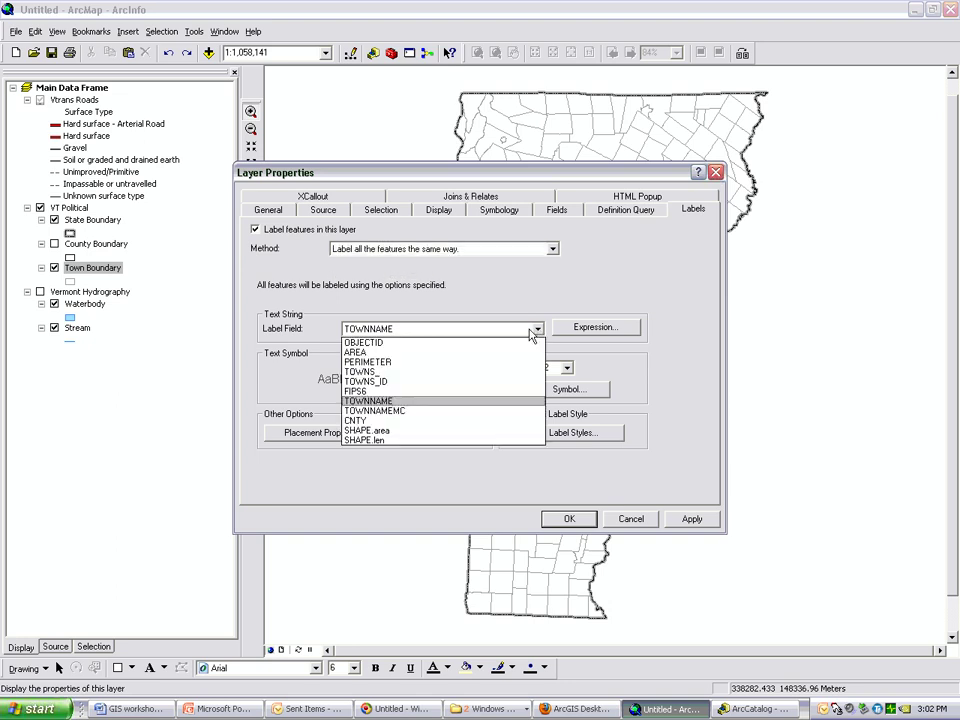
pyautogui.click(401, 412)
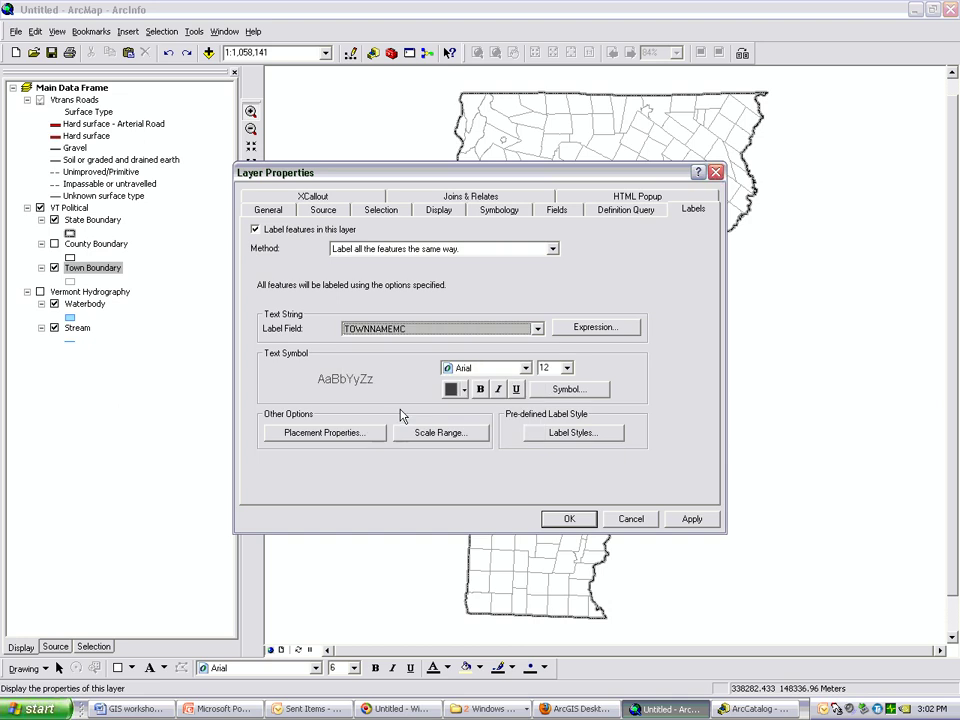
# Step: Set the town label font to Garamond at size 18 and apply the layer properties
pyautogui.click(526, 370)
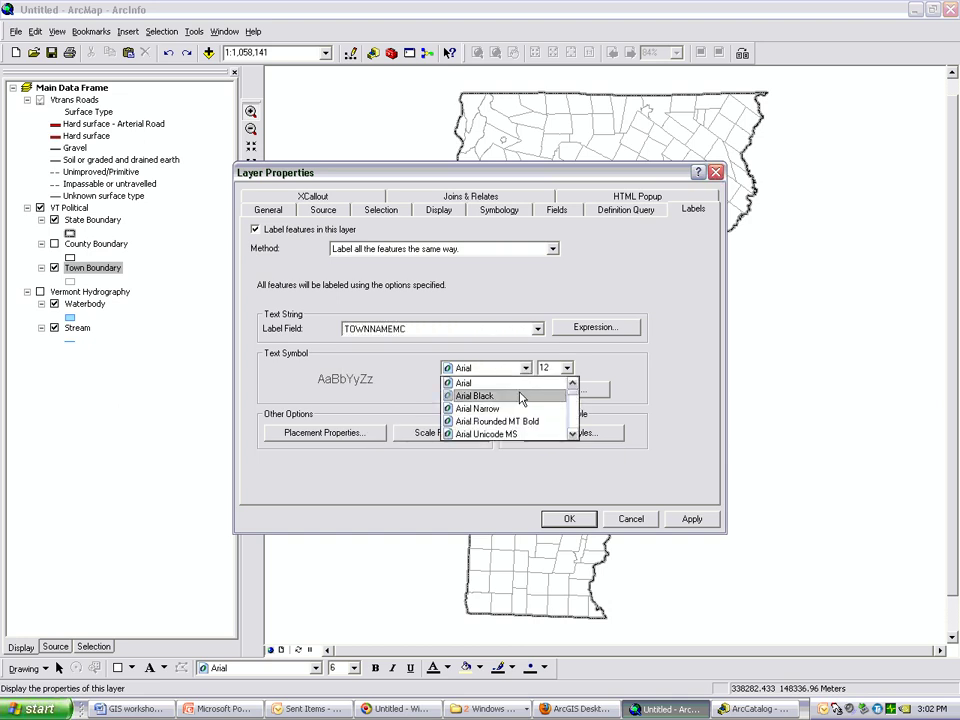
pyautogui.press('g')
pyautogui.click(489, 432)
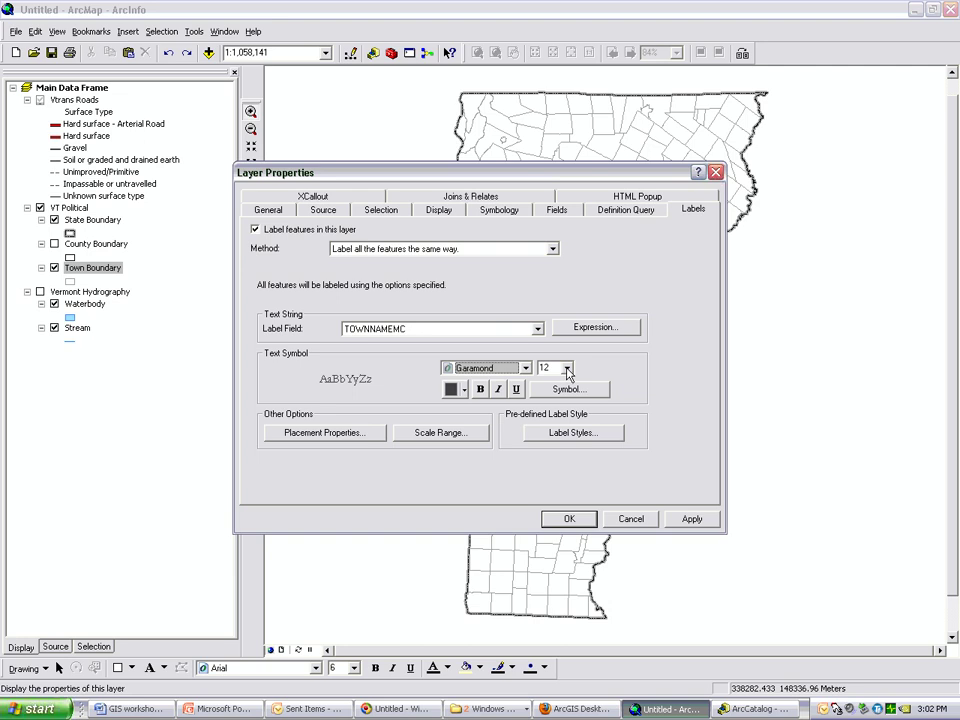
pyautogui.click(567, 369)
pyautogui.click(553, 418)
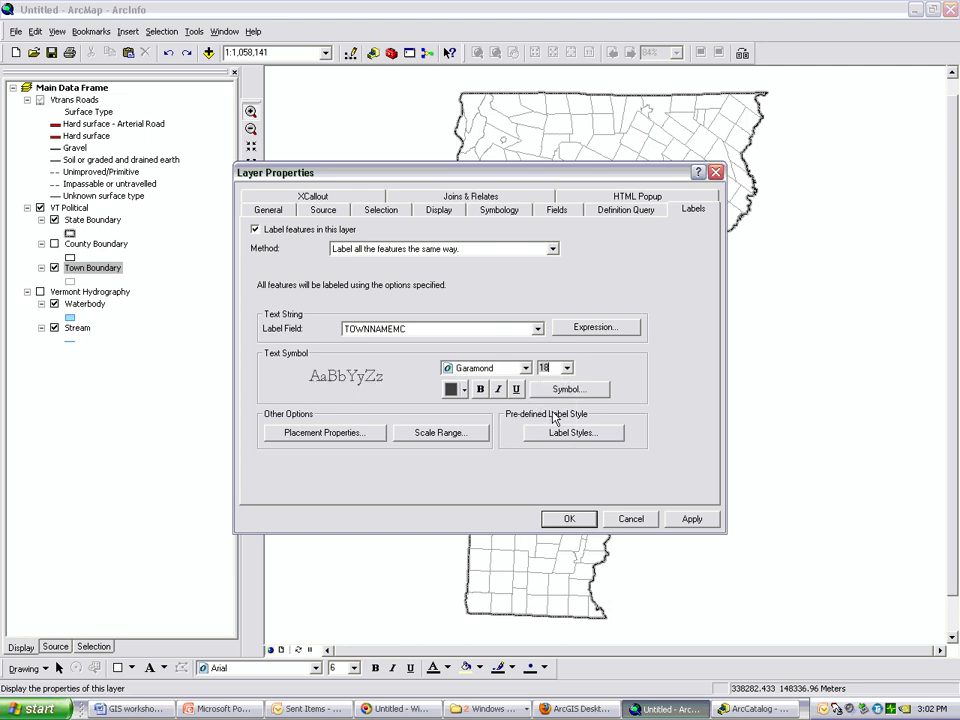
pyautogui.click(568, 518)
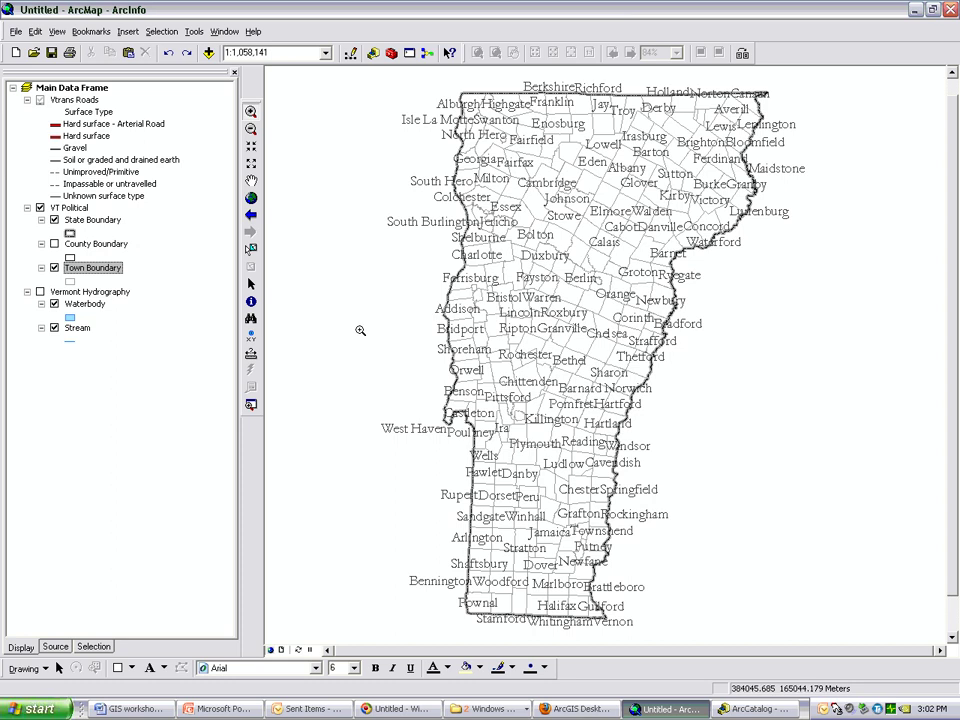
# Step: Turn the Town Boundary layer's labels off and back on
pyautogui.rightClick(90, 272)
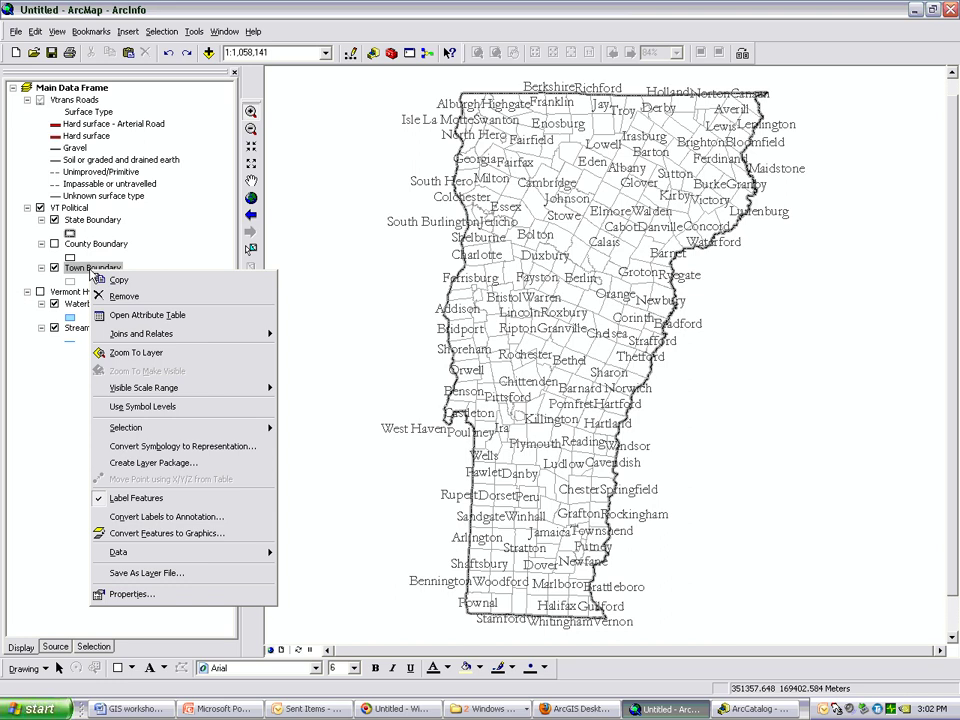
pyautogui.click(143, 507)
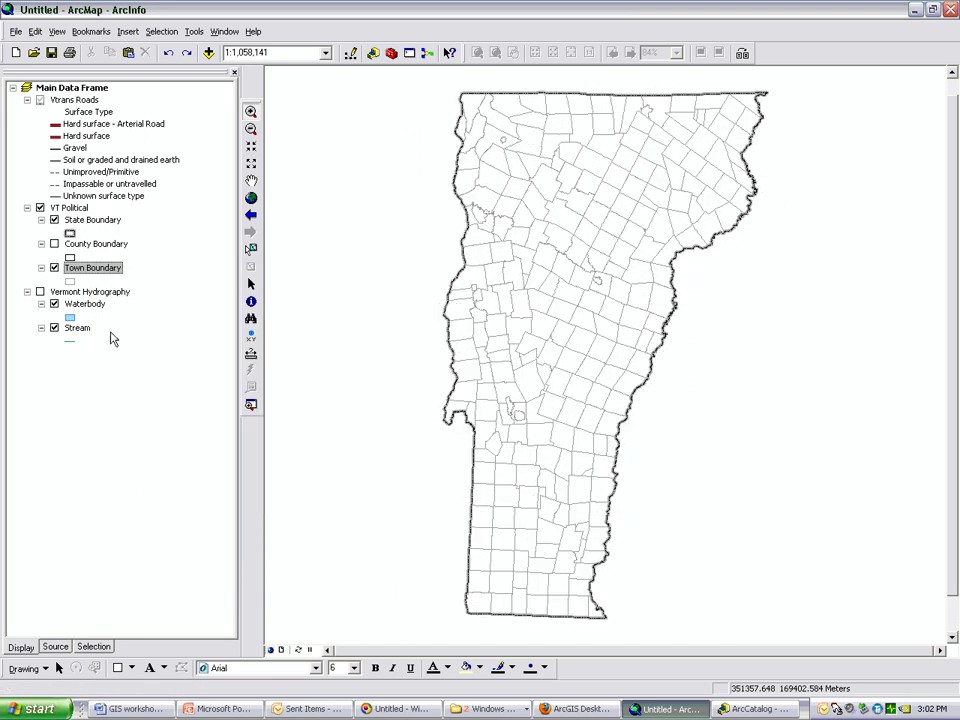
pyautogui.rightClick(88, 277)
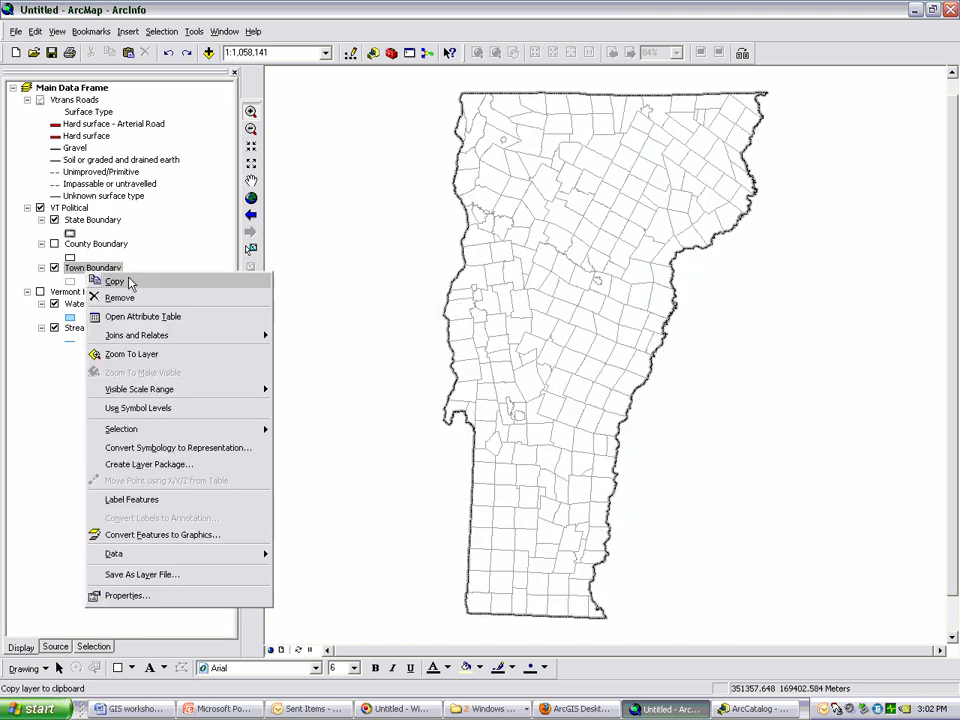
pyautogui.click(151, 505)
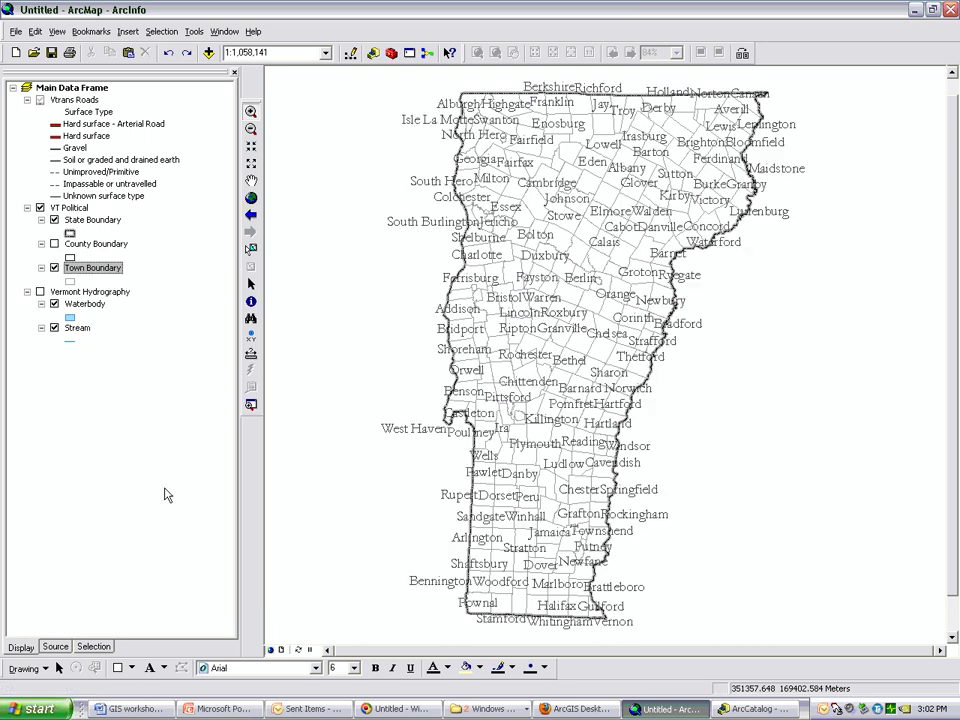
# Step: Set the Town Boundary label scale range so labels are not shown when zoomed out beyond 1:250,000
pyautogui.rightClick(101, 269)
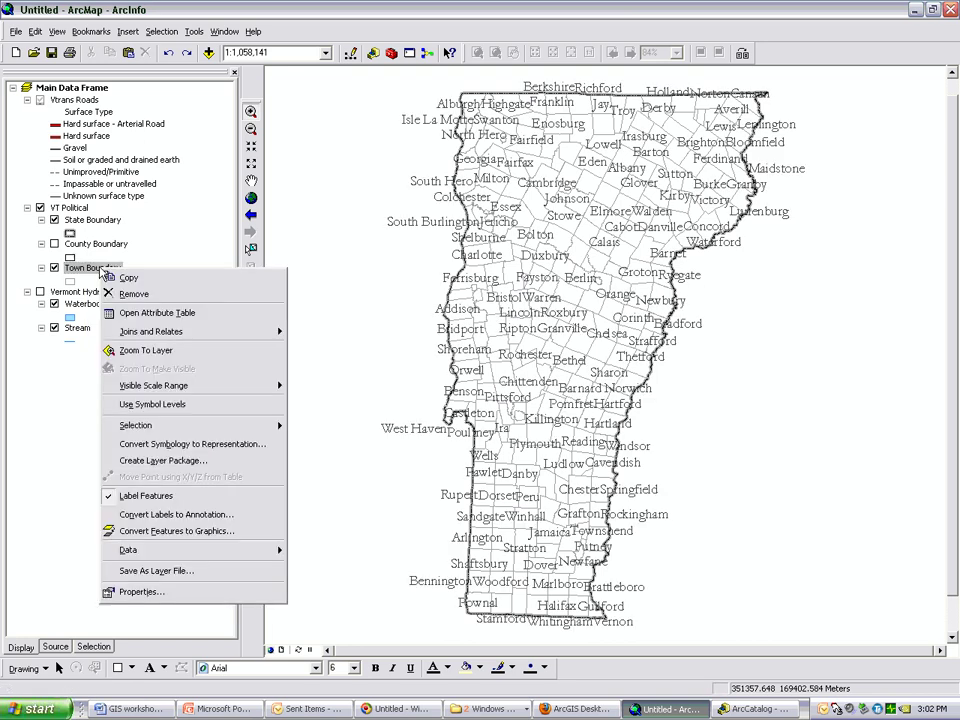
pyautogui.click(168, 599)
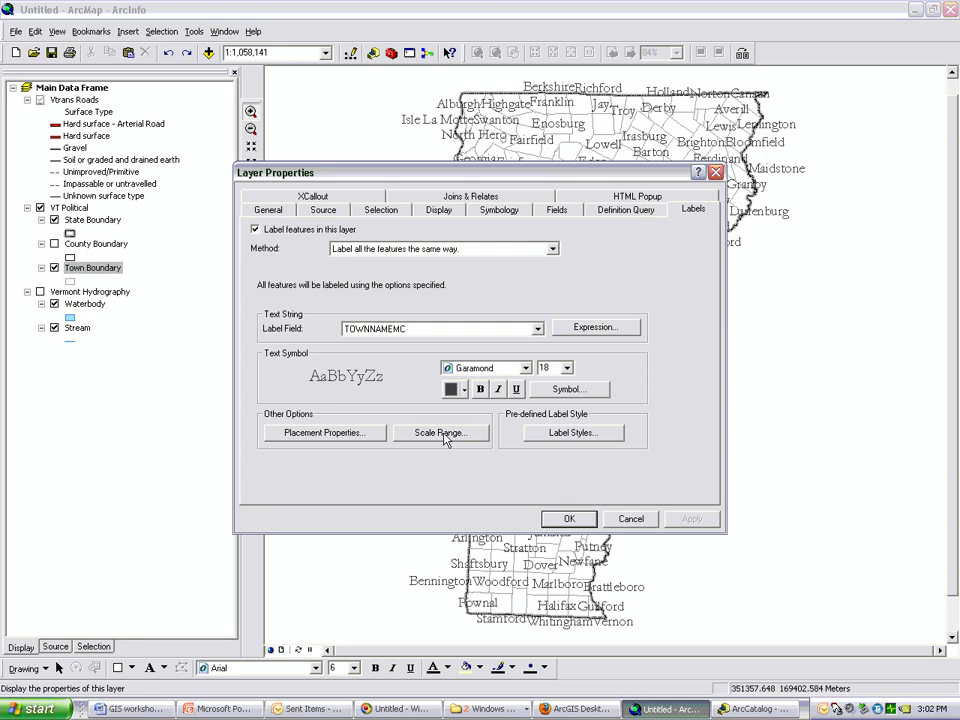
pyautogui.click(445, 436)
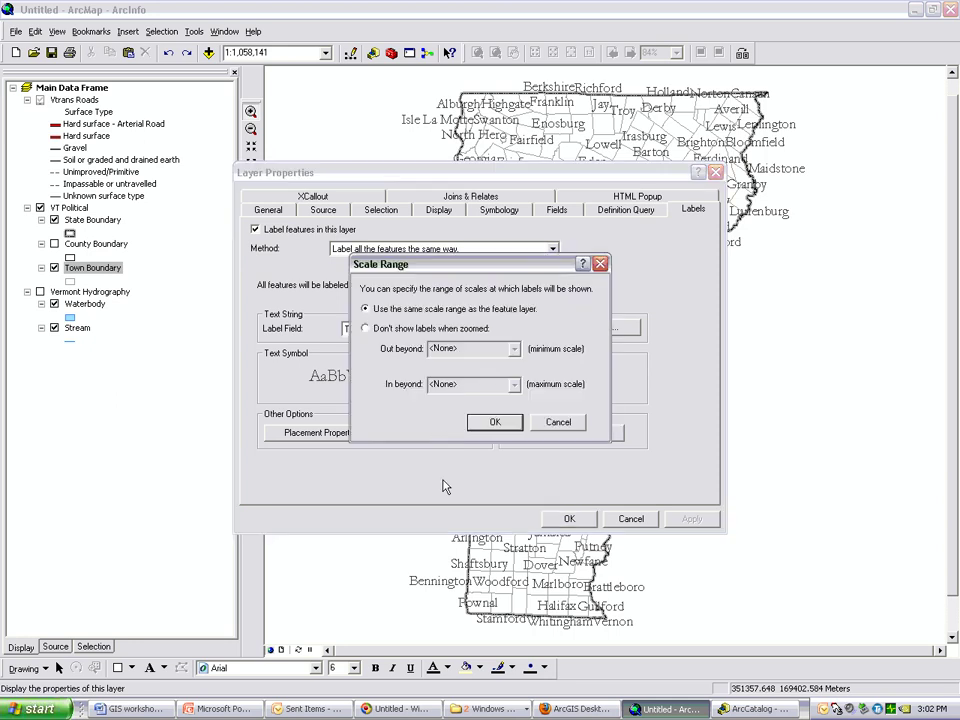
pyautogui.click(365, 329)
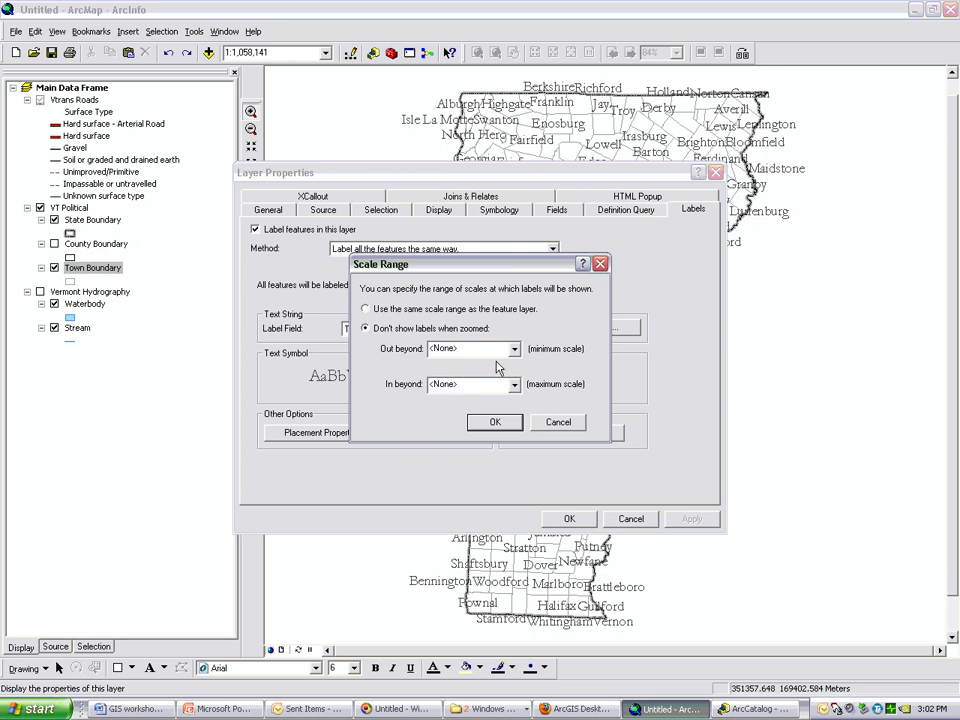
pyautogui.click(515, 350)
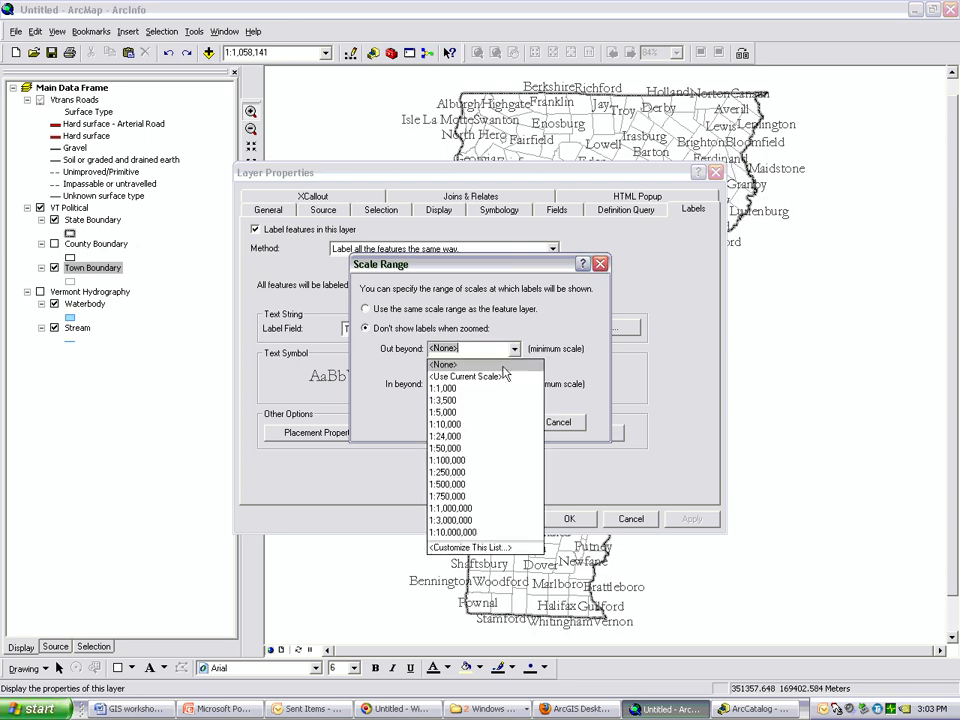
pyautogui.click(463, 473)
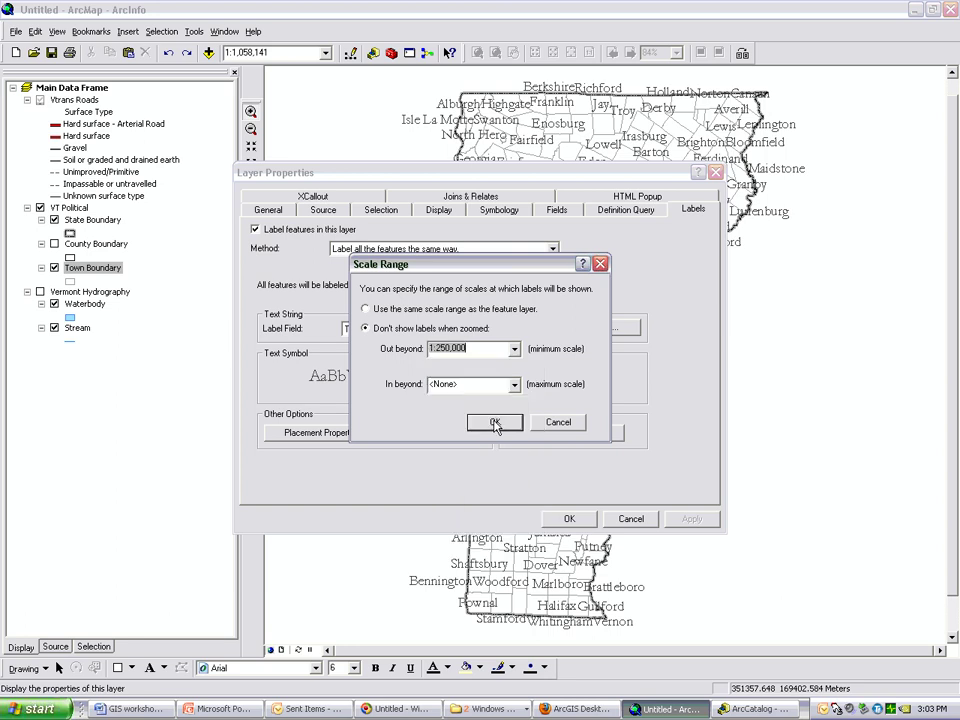
pyautogui.click(493, 422)
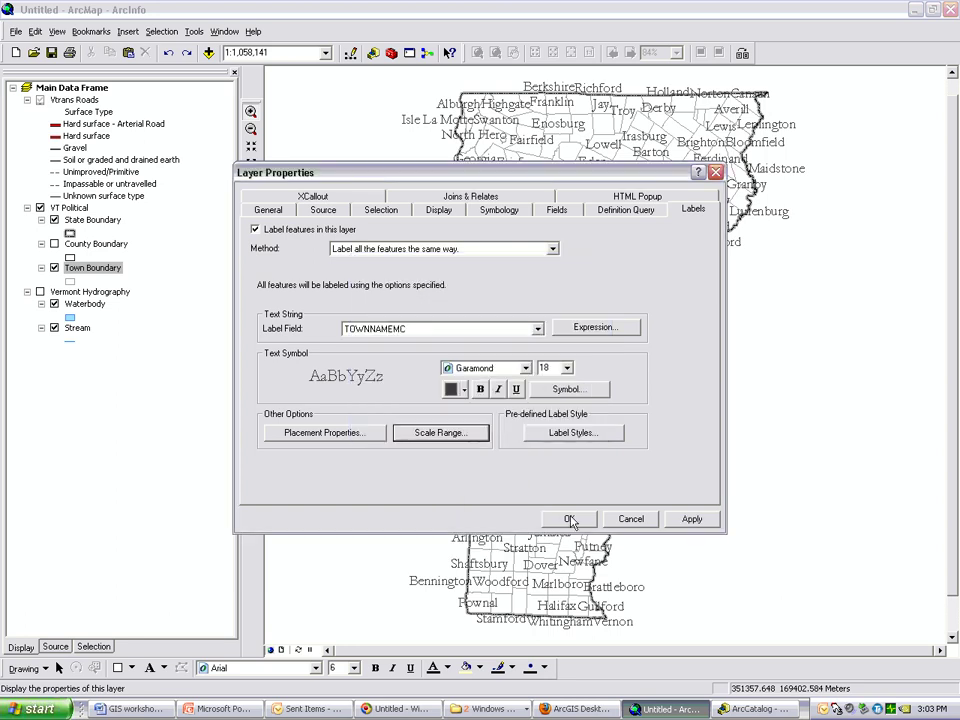
pyautogui.click(568, 520)
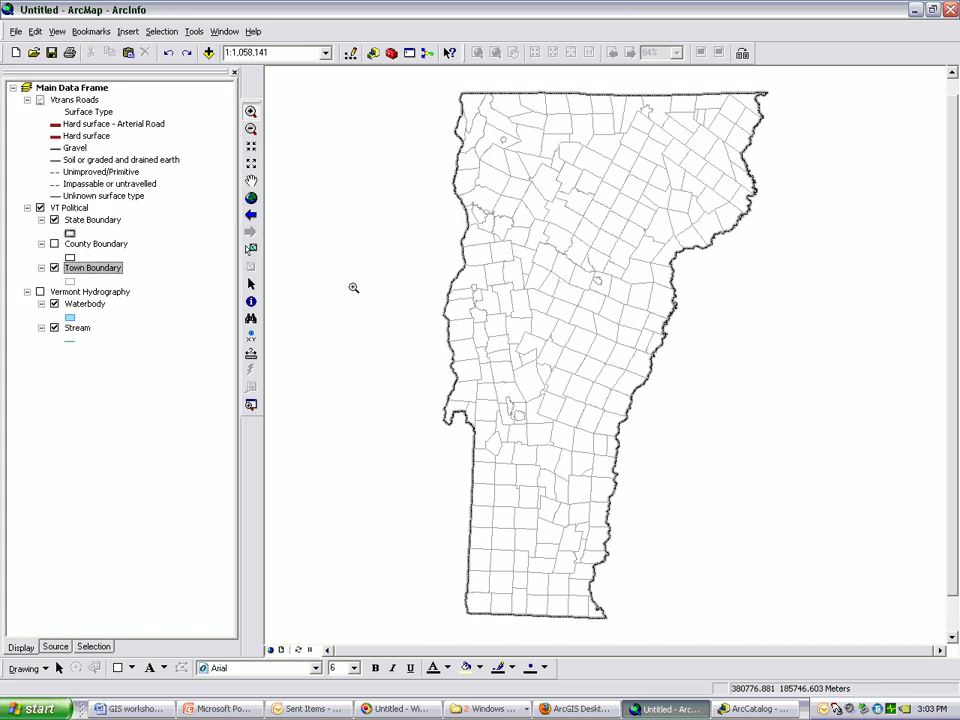
# Step: Check the town labels' scale range by viewing the map at 1:250,000, zooming out past it, and returning to 1:250,000
pyautogui.click(326, 53)
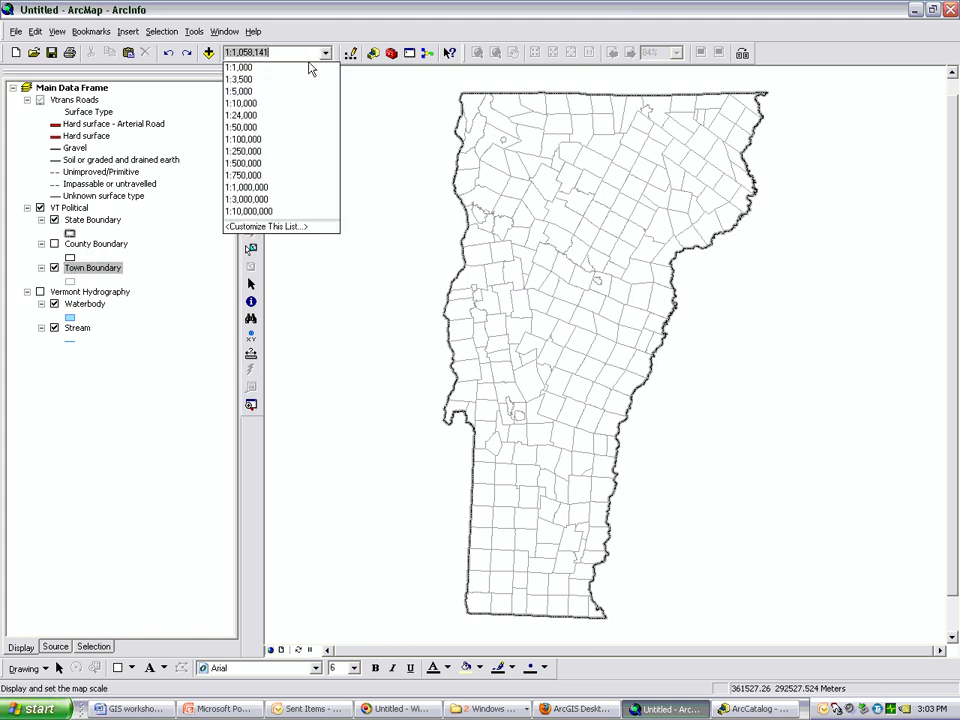
pyautogui.click(276, 158)
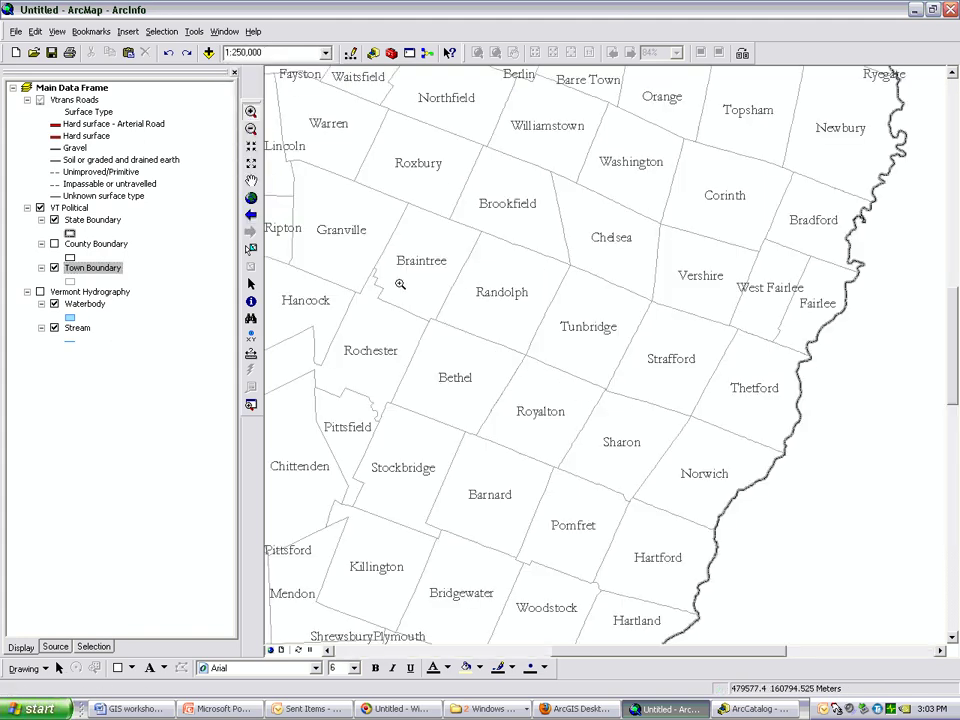
pyautogui.moveTo(407, 207); pyautogui.dragTo(588, 350)
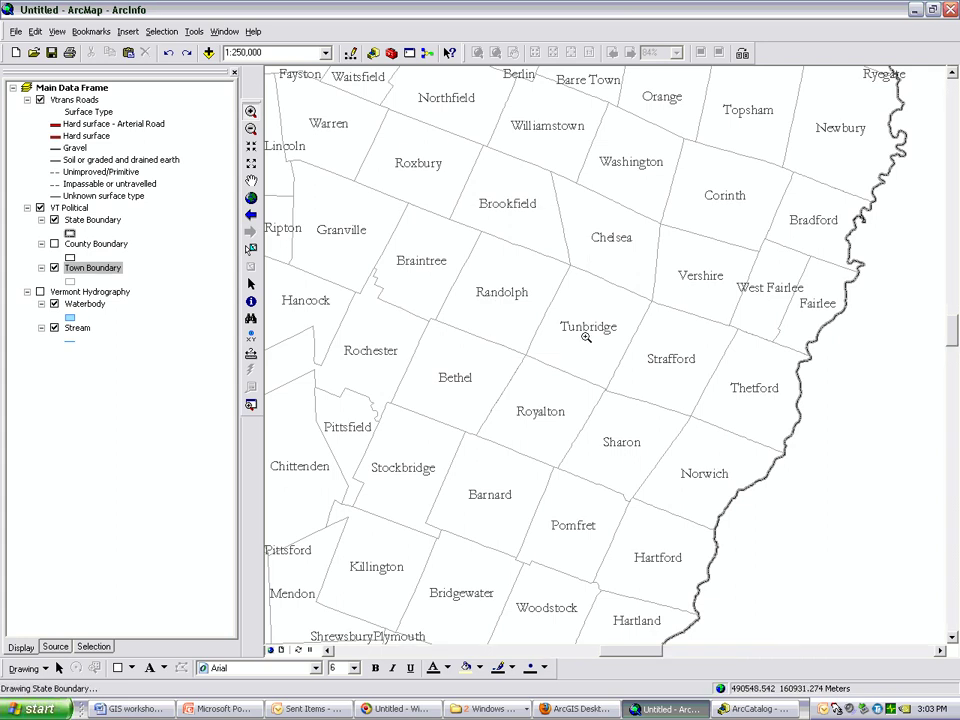
pyautogui.scroll(6, 471, 322)
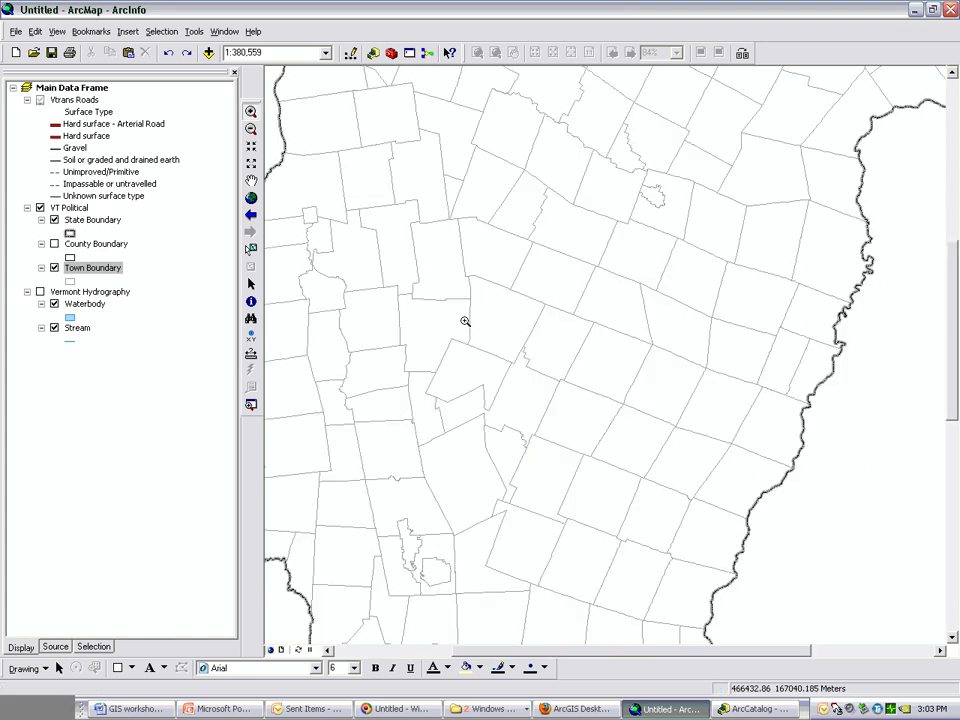
pyautogui.click(325, 52)
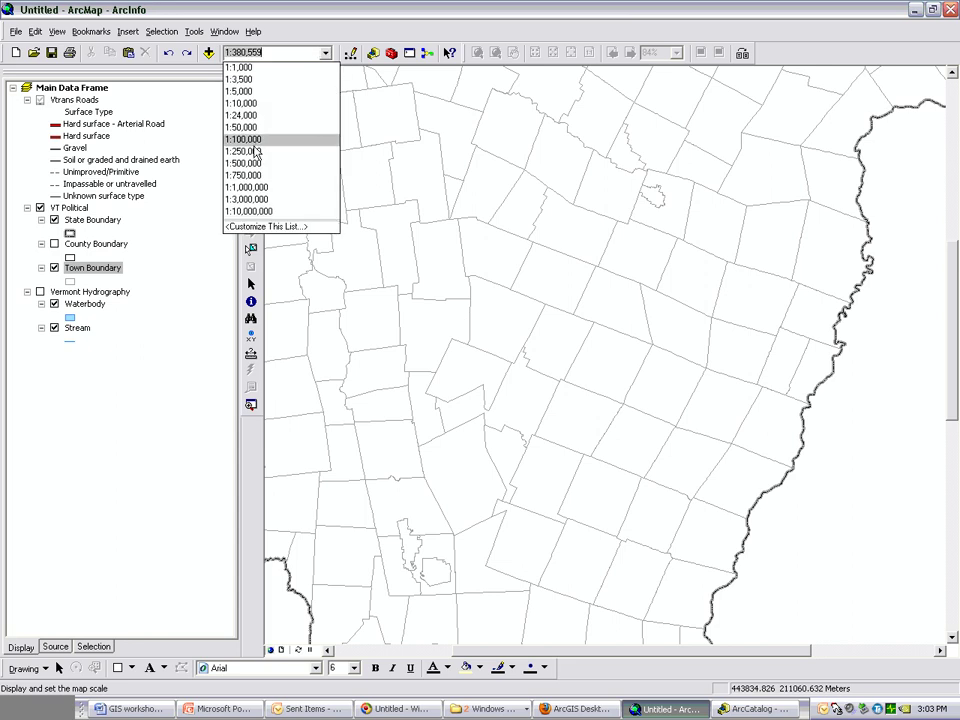
pyautogui.click(245, 151)
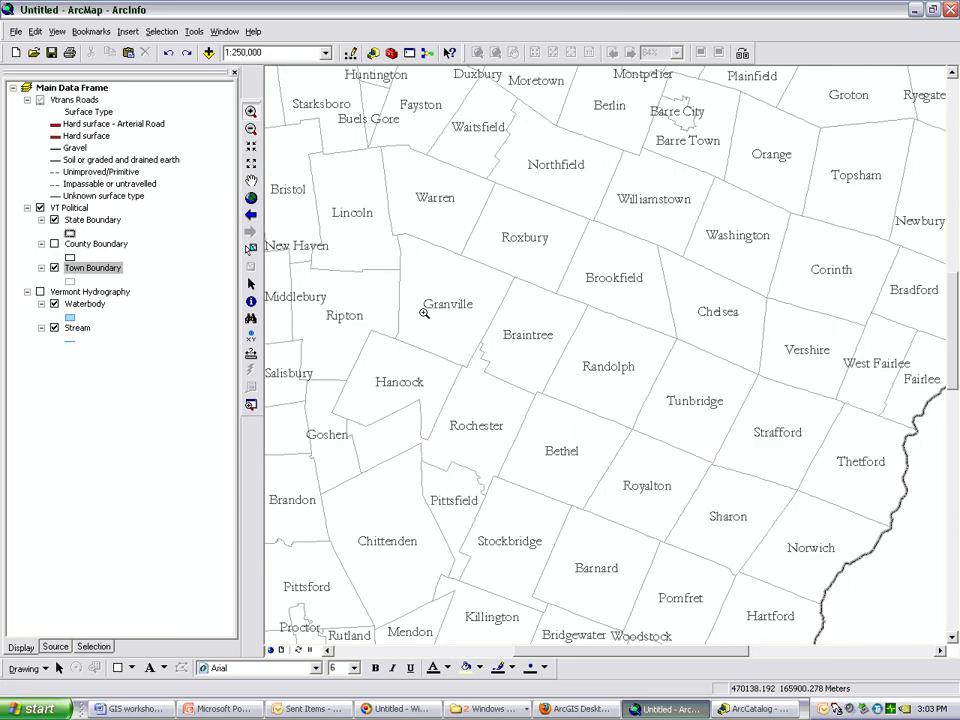
# Step: Set the Town Boundary label placement to only place labels inside polygons and remove duplicate labels
pyautogui.rightClick(97, 268)
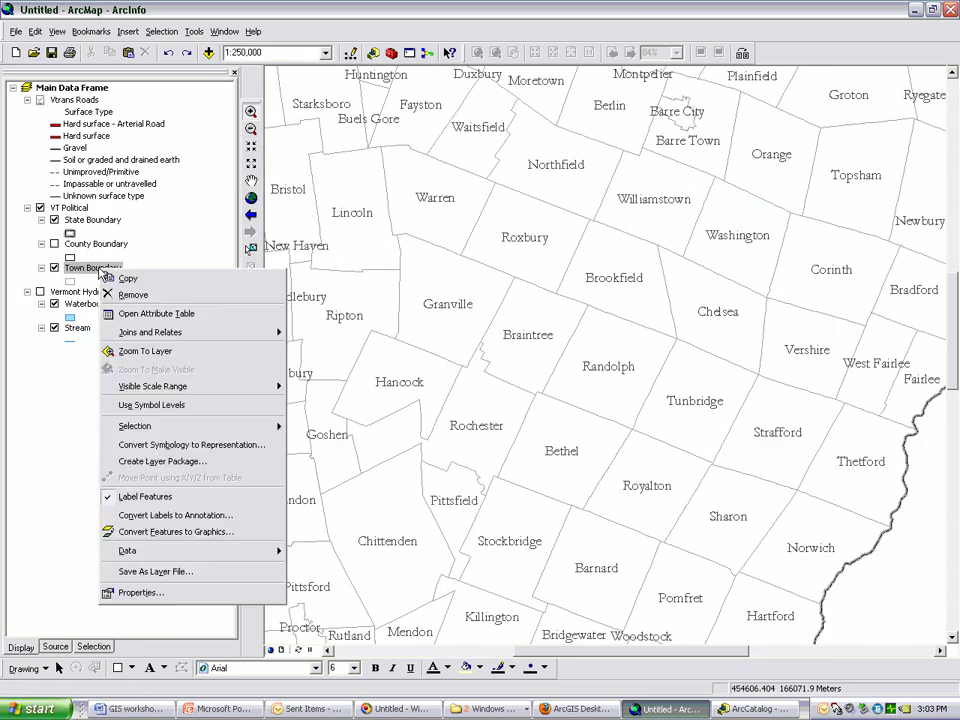
pyautogui.click(199, 600)
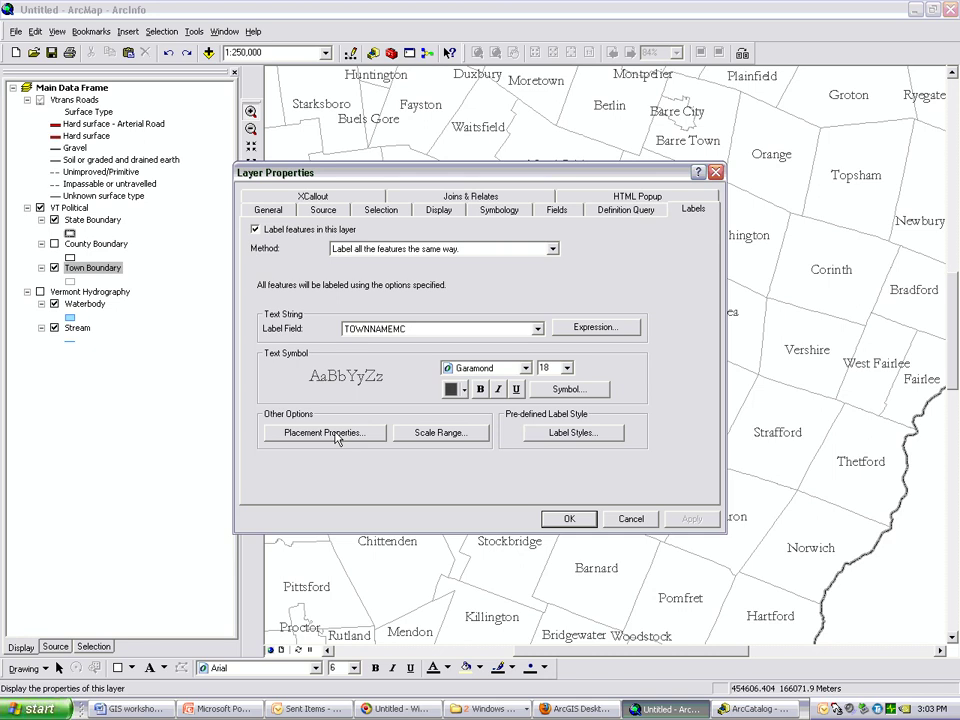
pyautogui.click(337, 436)
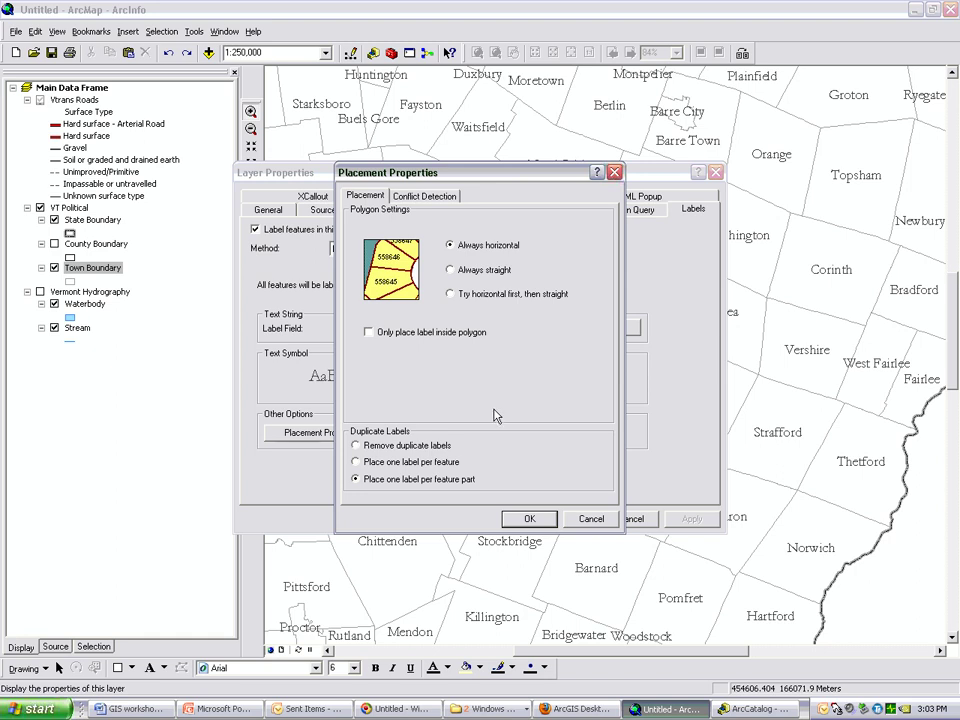
pyautogui.click(369, 333)
pyautogui.click(357, 446)
pyautogui.click(427, 197)
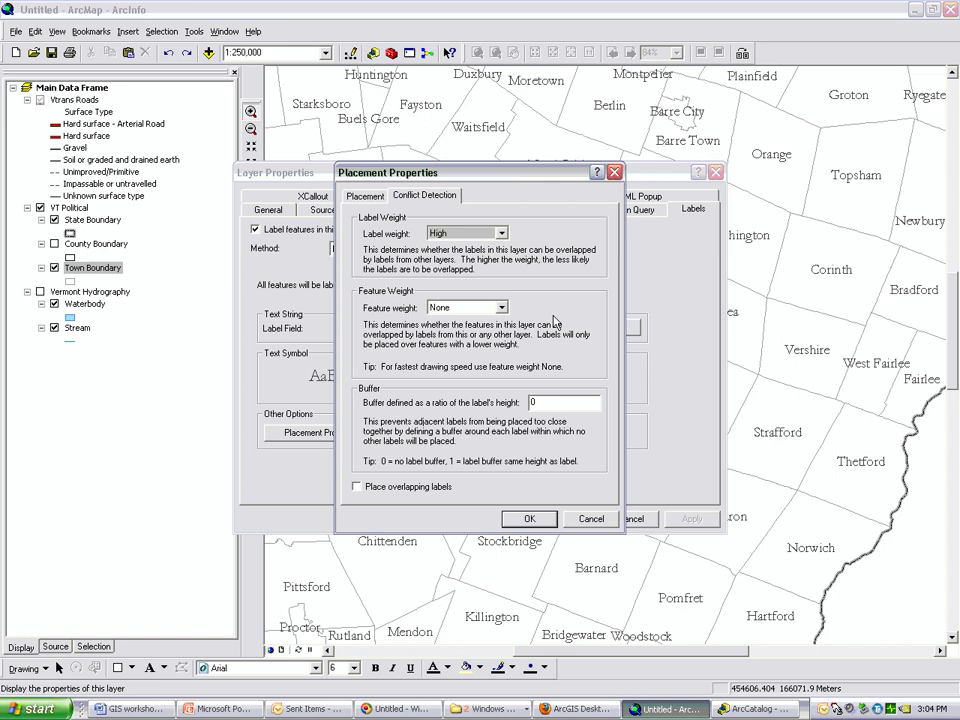
pyautogui.click(547, 519)
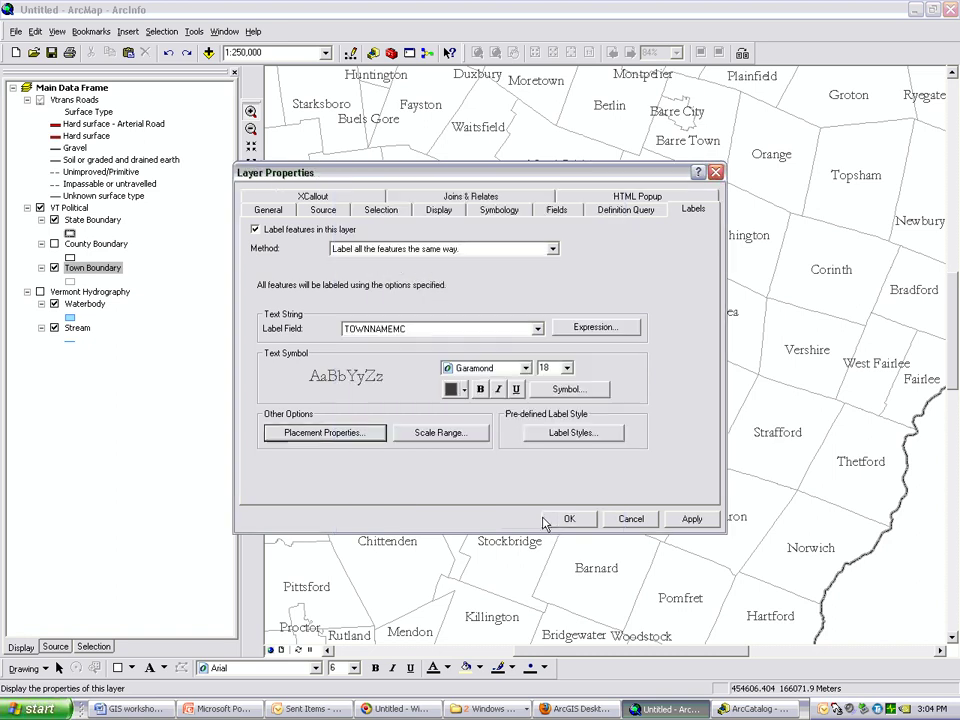
pyautogui.click(569, 519)
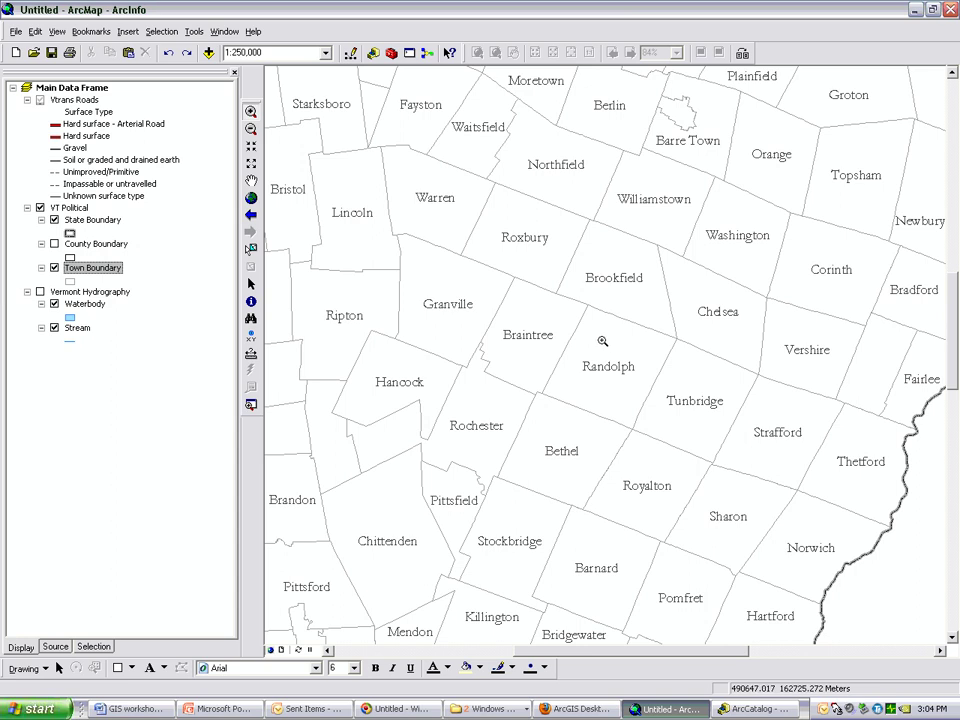
# Step: Zoom out from the labelled towns and return the map scale to 1:250,000 to compare label display
pyautogui.scroll(-5, 610, 345)
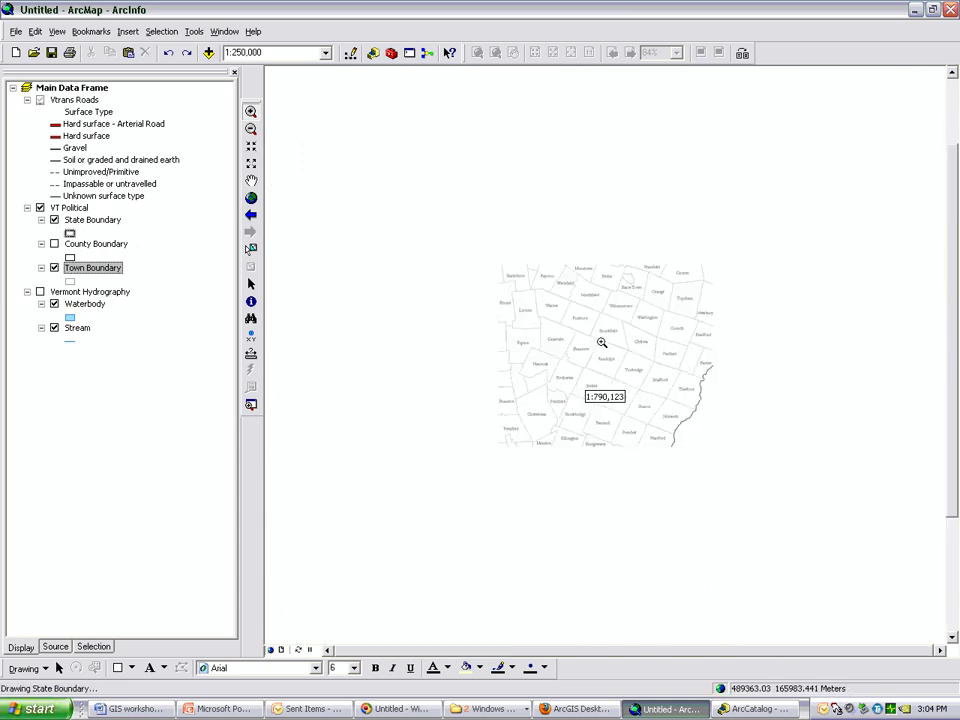
pyautogui.click(325, 53)
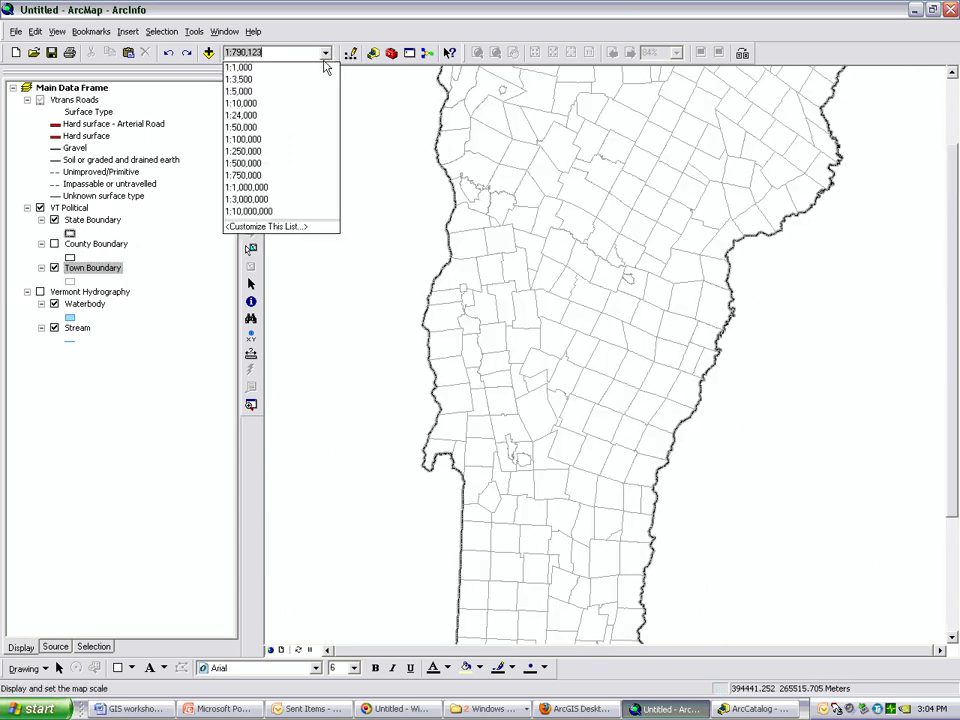
pyautogui.click(285, 151)
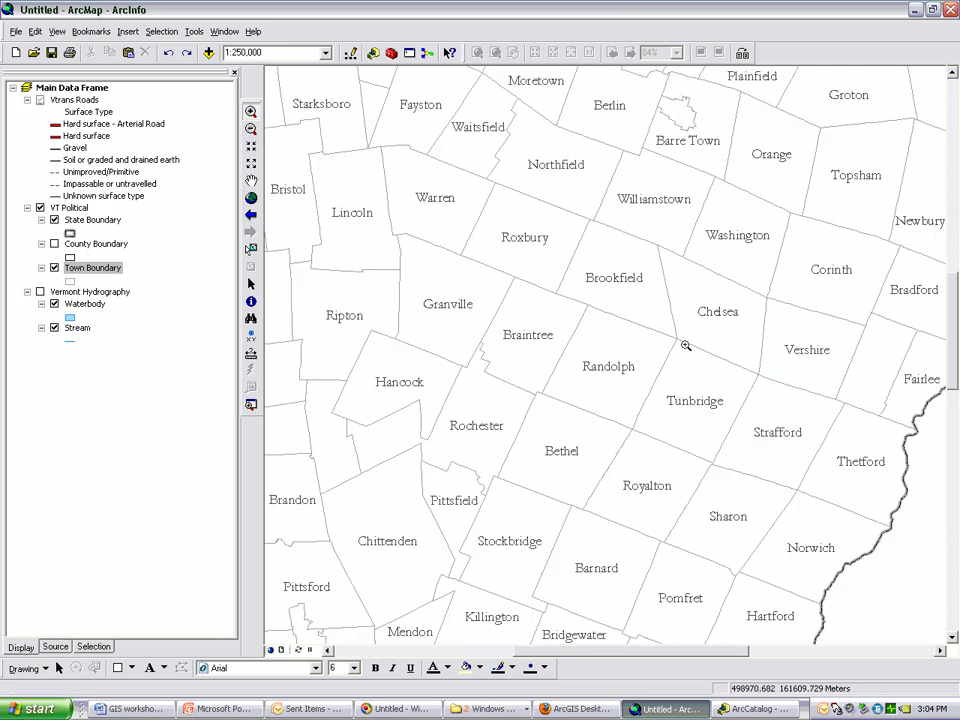
# Step: Show the Labeling toolbar and place it floating over the upper part of the map
pyautogui.rightClick(799, 52)
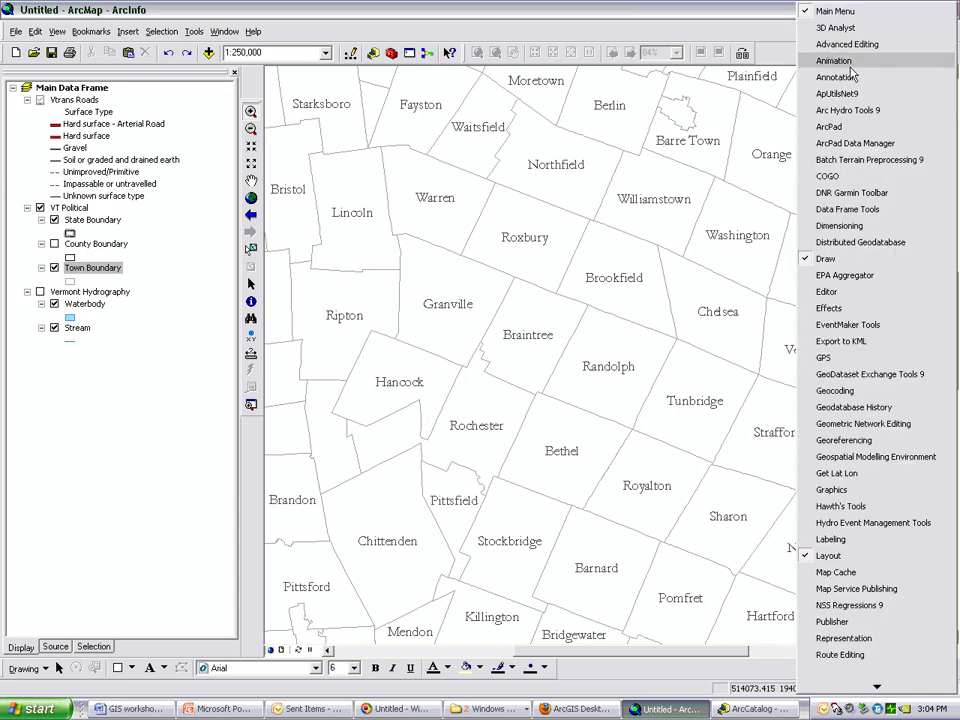
pyautogui.click(845, 540)
pyautogui.moveTo(472, 77); pyautogui.dragTo(390, 133)
# Step: View the town labels at a map scale of 1:100,000 and return the scale to 1:250,000
pyautogui.click(325, 52)
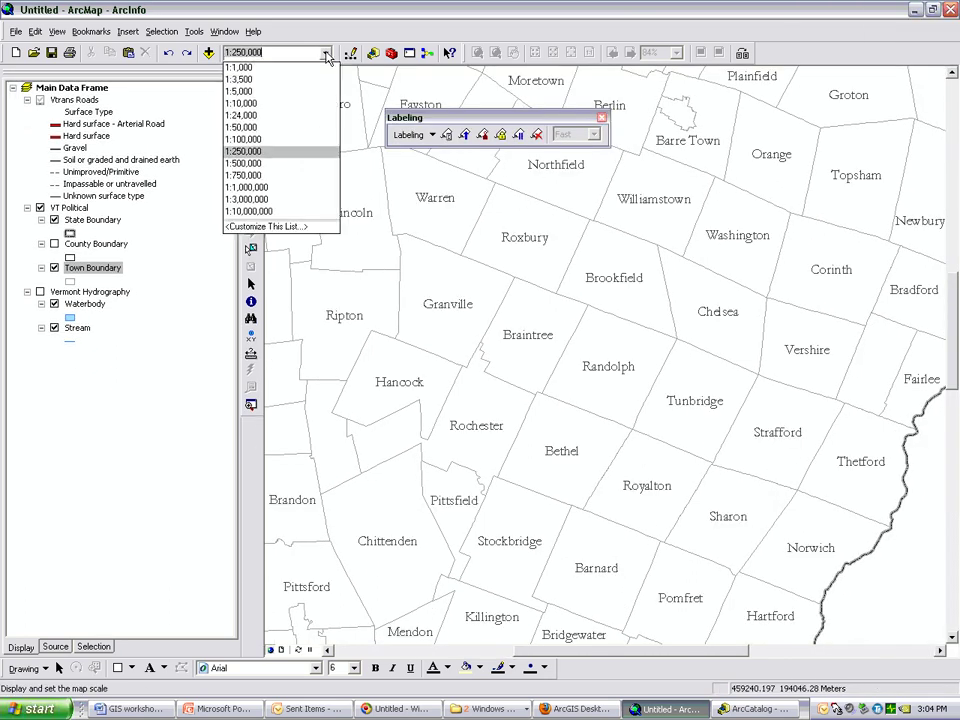
pyautogui.click(274, 142)
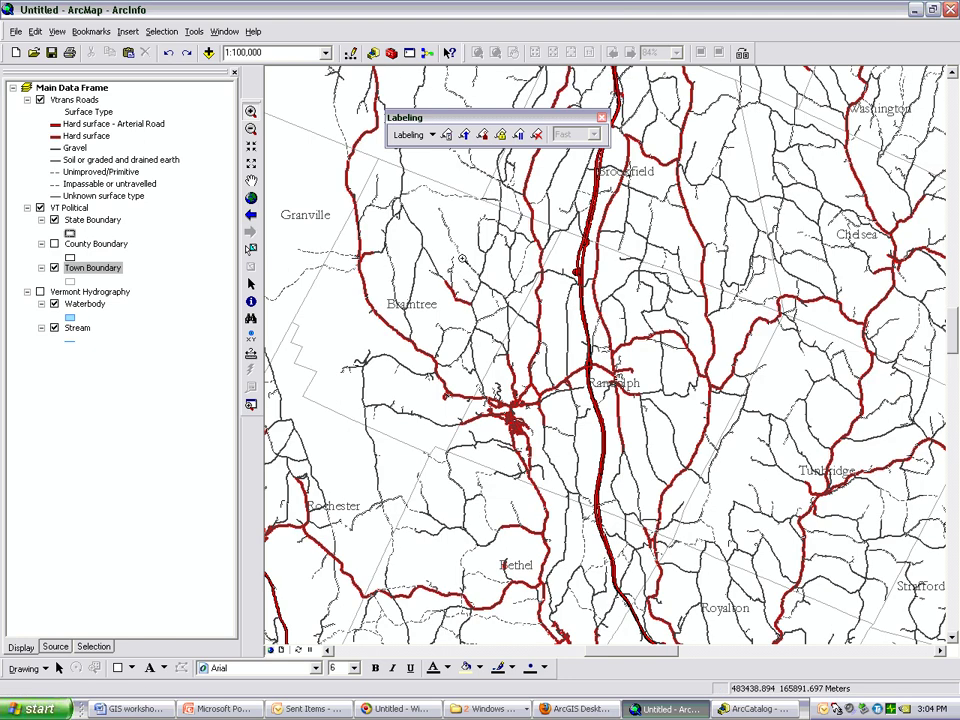
pyautogui.click(325, 52)
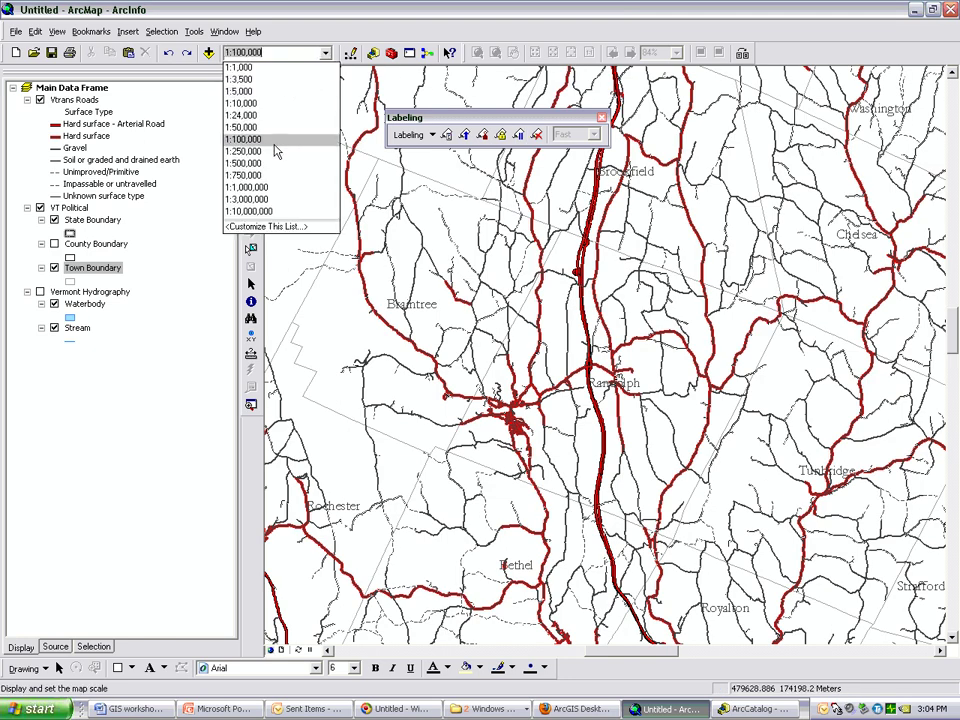
pyautogui.click(274, 153)
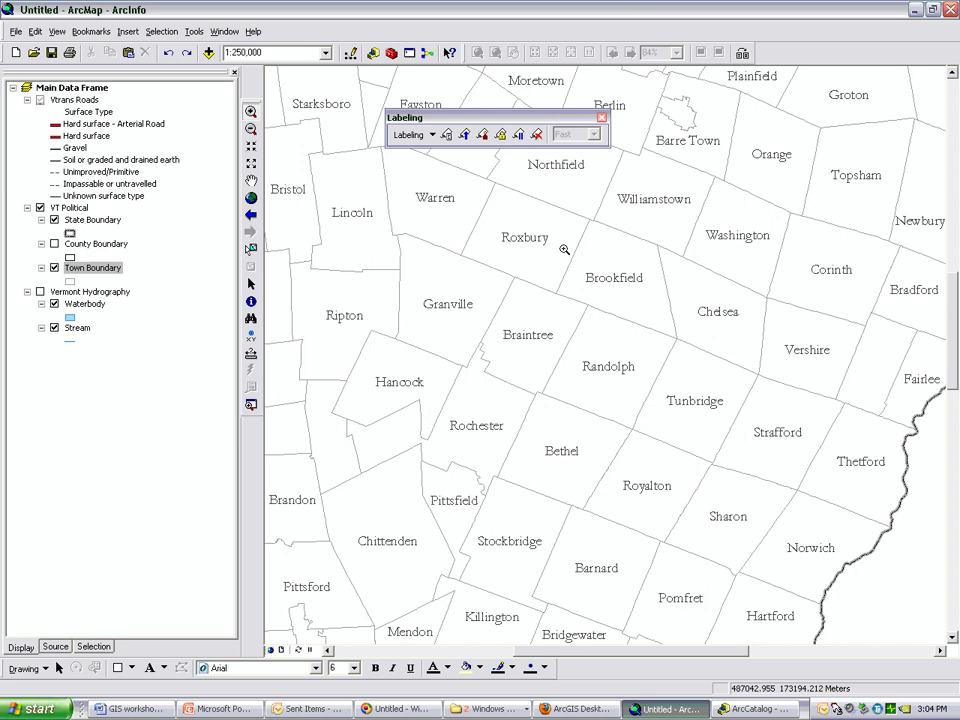
# Step: Pause label drawing, pan around the town boundaries without labels, and resume labeling
pyautogui.click(519, 136)
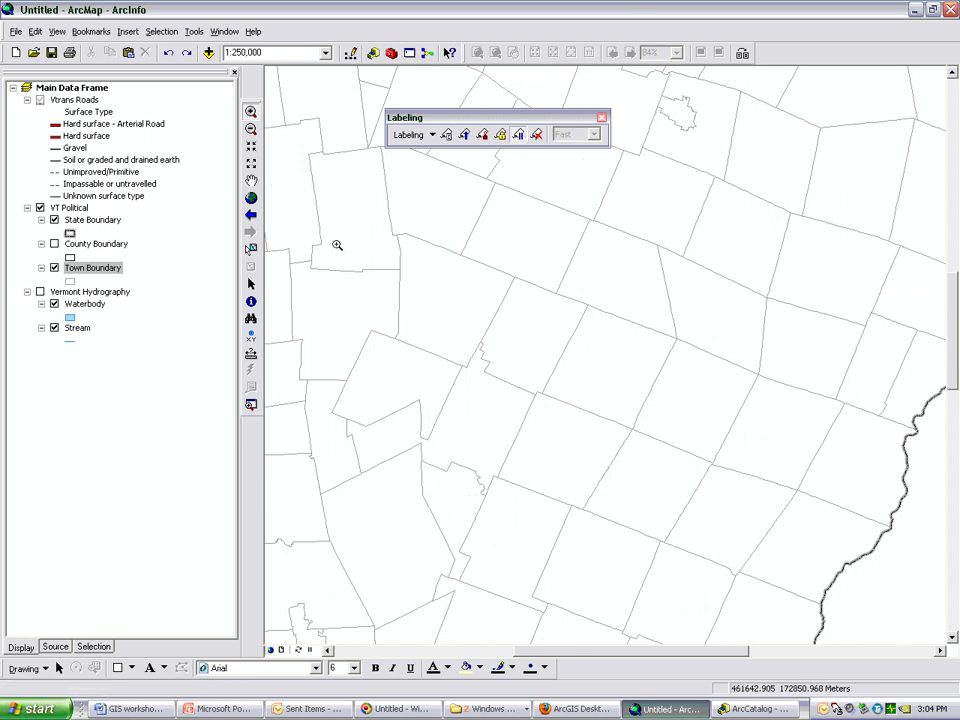
pyautogui.moveTo(435, 433); pyautogui.dragTo(667, 172)
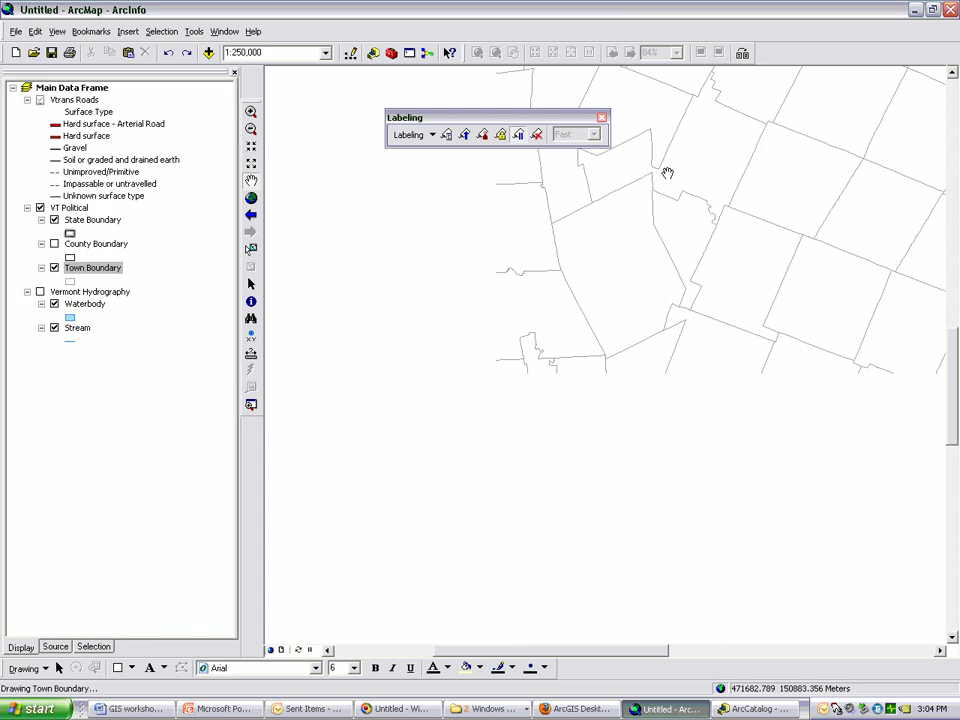
pyautogui.moveTo(756, 446); pyautogui.dragTo(570, 240)
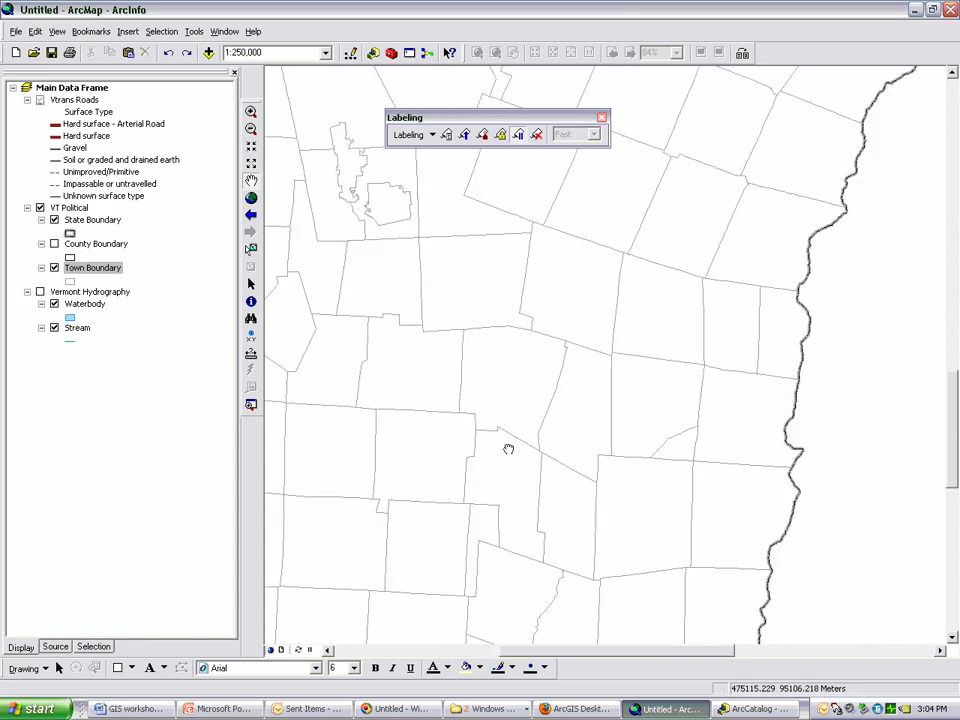
pyautogui.moveTo(508, 449); pyautogui.dragTo(724, 189)
pyautogui.moveTo(784, 182); pyautogui.dragTo(439, 480)
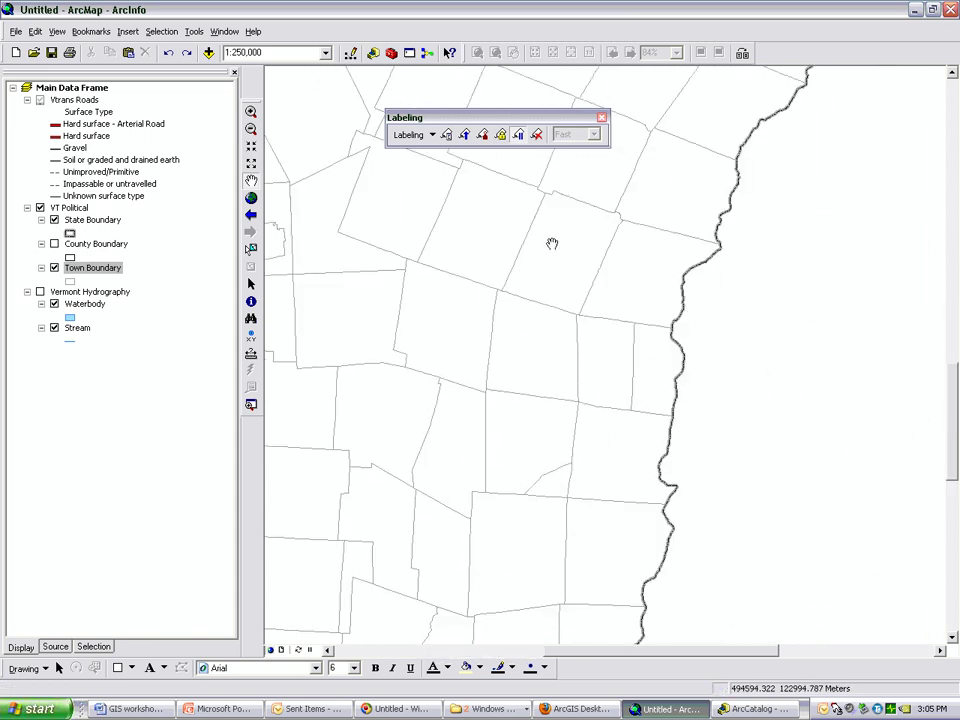
pyautogui.moveTo(552, 243); pyautogui.dragTo(660, 491)
pyautogui.click(518, 133)
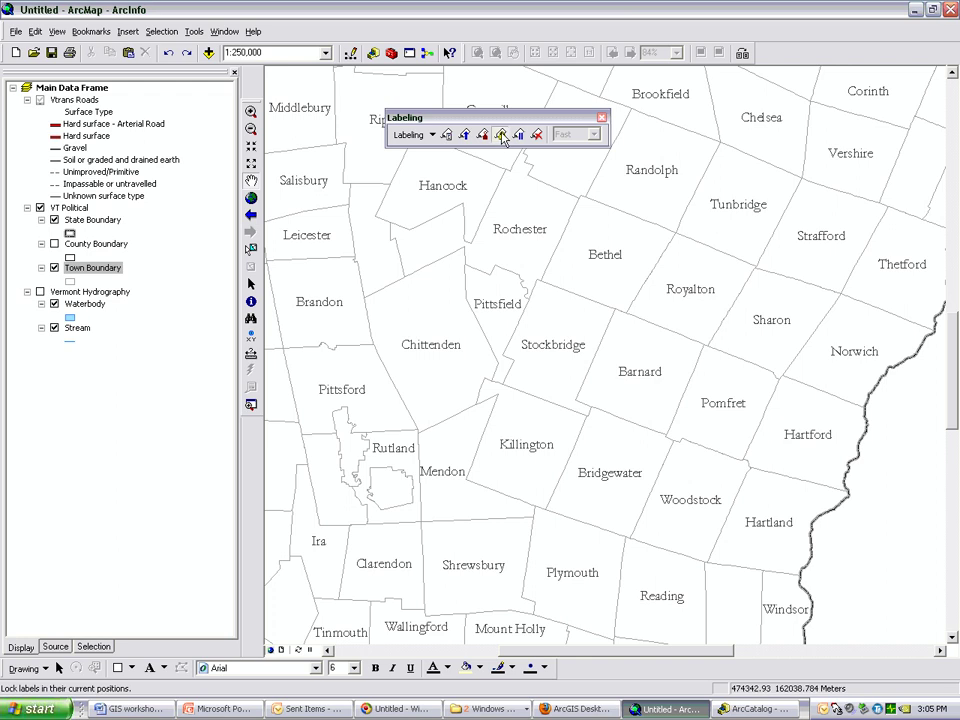
# Step: Lock the town labels in their current positions and pan across southern Vermont to check how they behave
pyautogui.moveTo(489, 394); pyautogui.dragTo(559, 116)
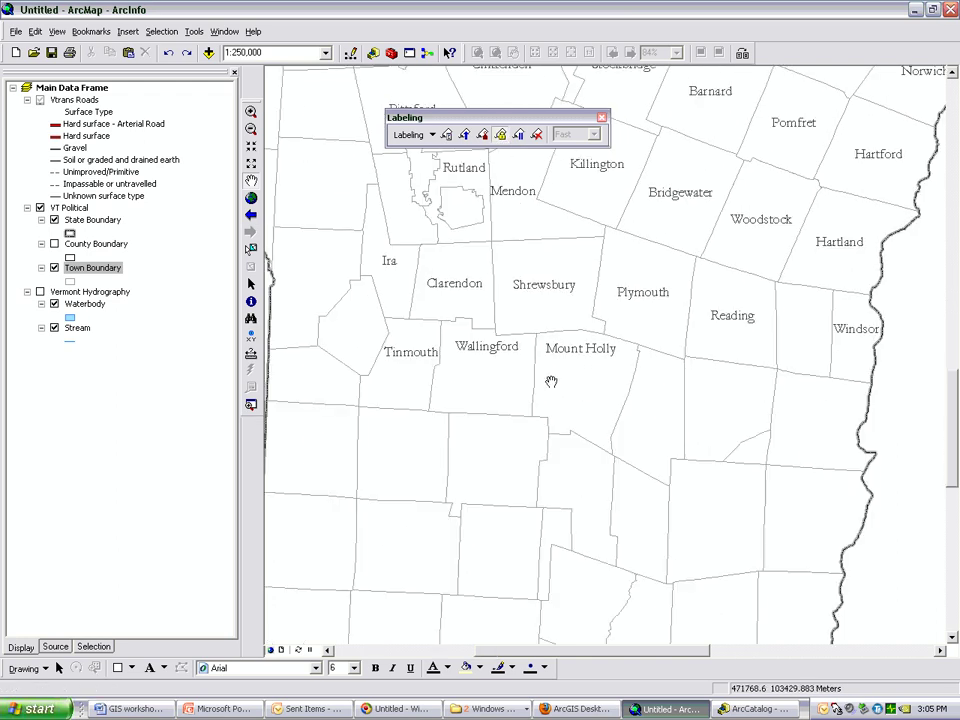
pyautogui.moveTo(437, 218); pyautogui.dragTo(471, 527)
pyautogui.moveTo(466, 431); pyautogui.dragTo(573, 175)
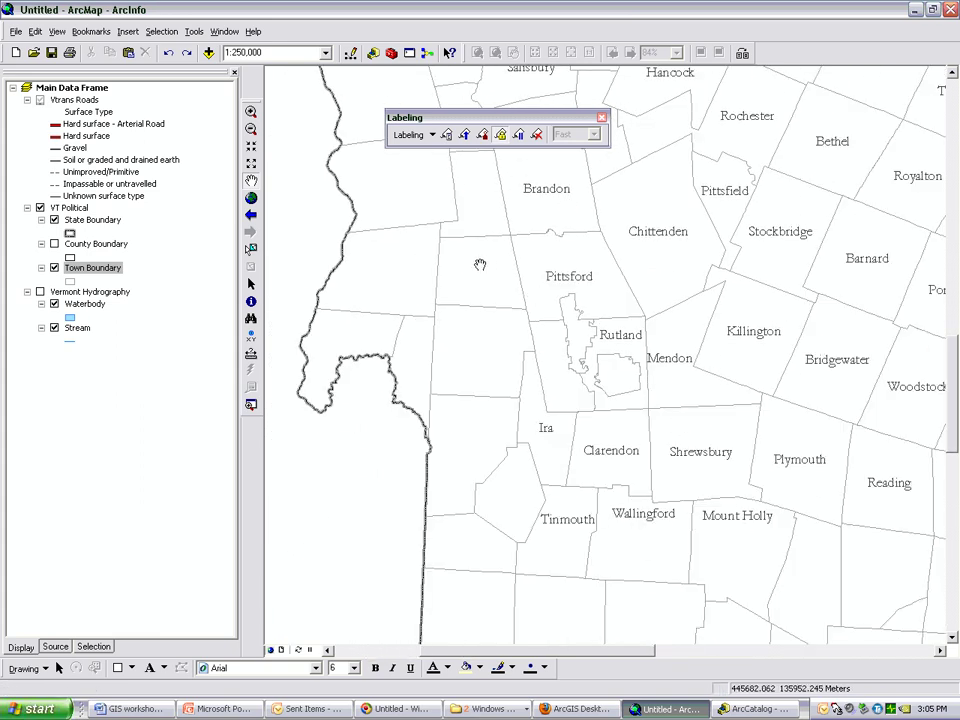
pyautogui.moveTo(546, 527); pyautogui.dragTo(493, 257)
pyautogui.moveTo(639, 456); pyautogui.dragTo(505, 258)
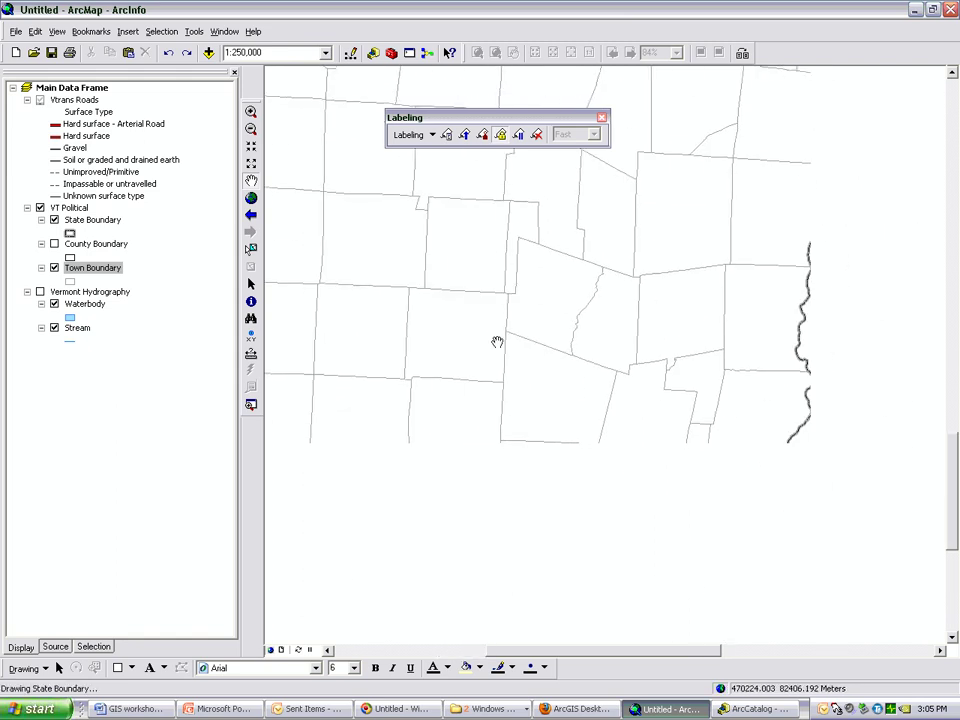